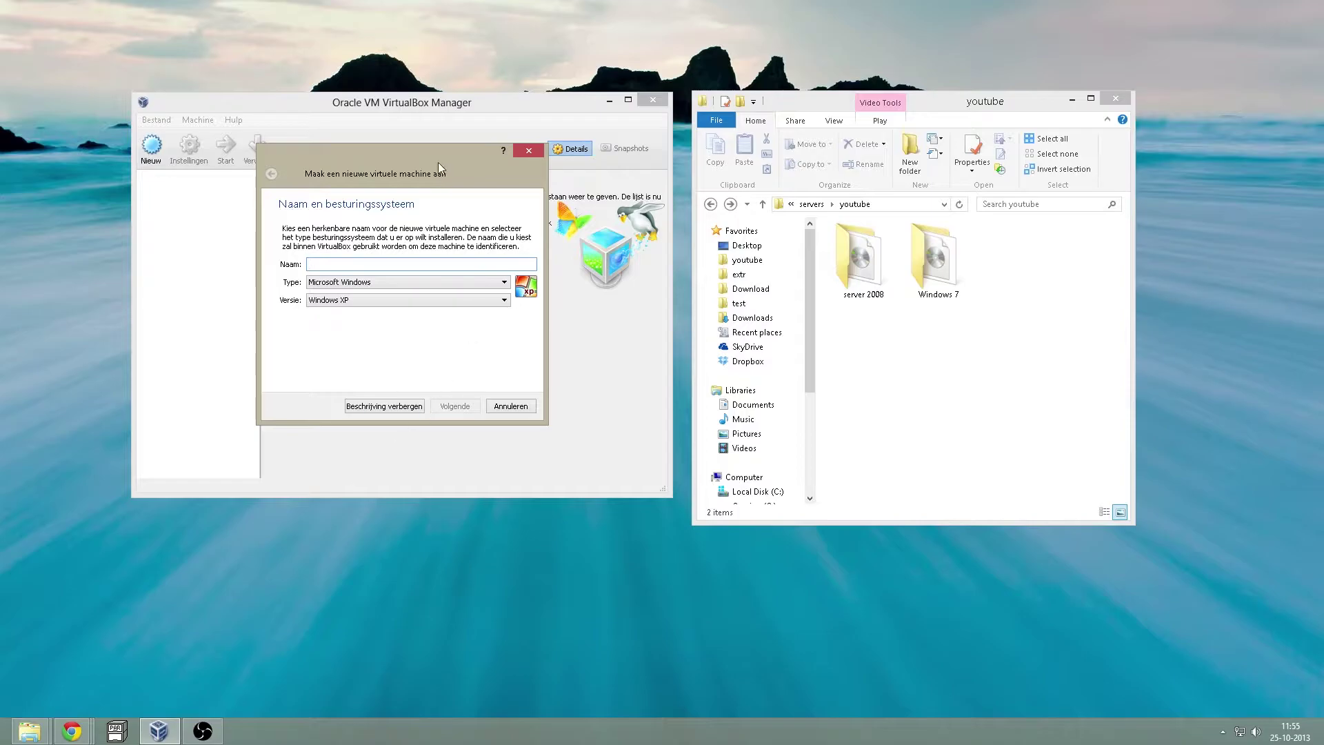
Name the new virtual machine Server 2008 x64 and set its version to Windows 2008 (64 bit).
left_click_drag(437, 162, 554, 212)
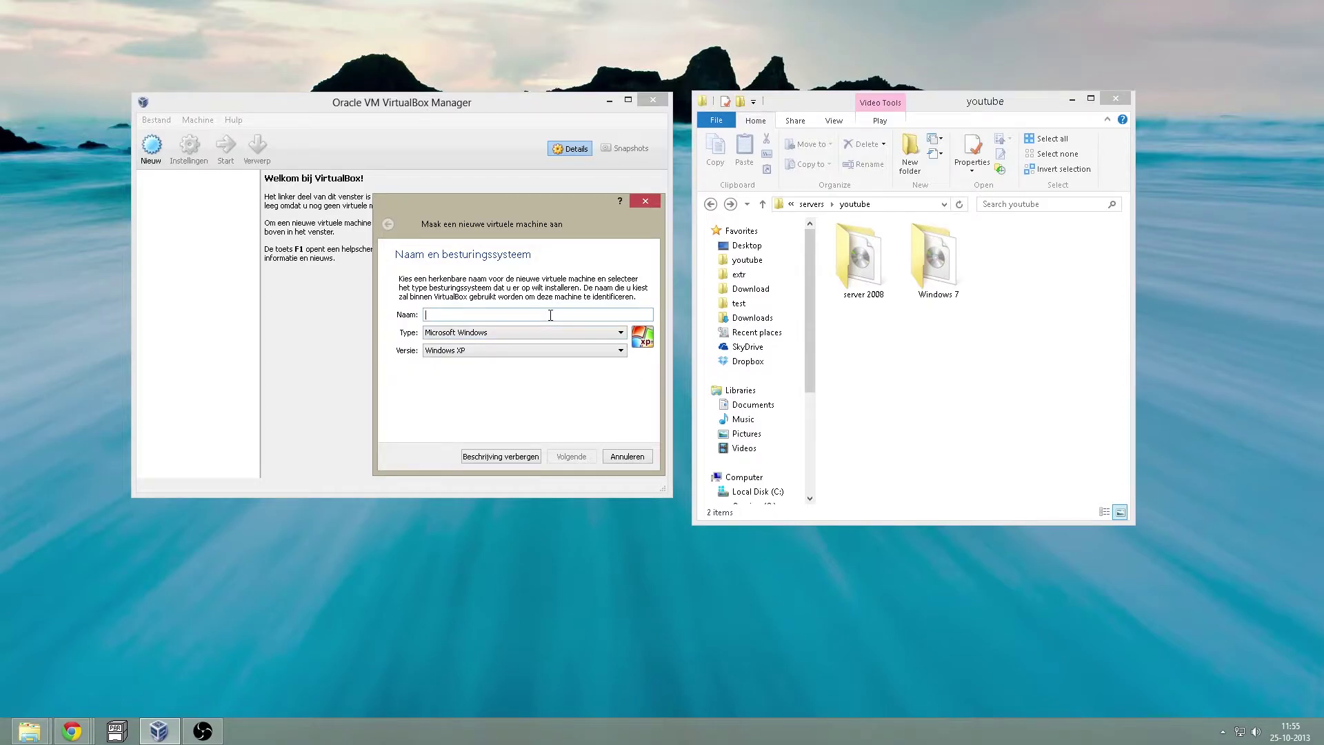
type("Ser")
left_click(552, 351)
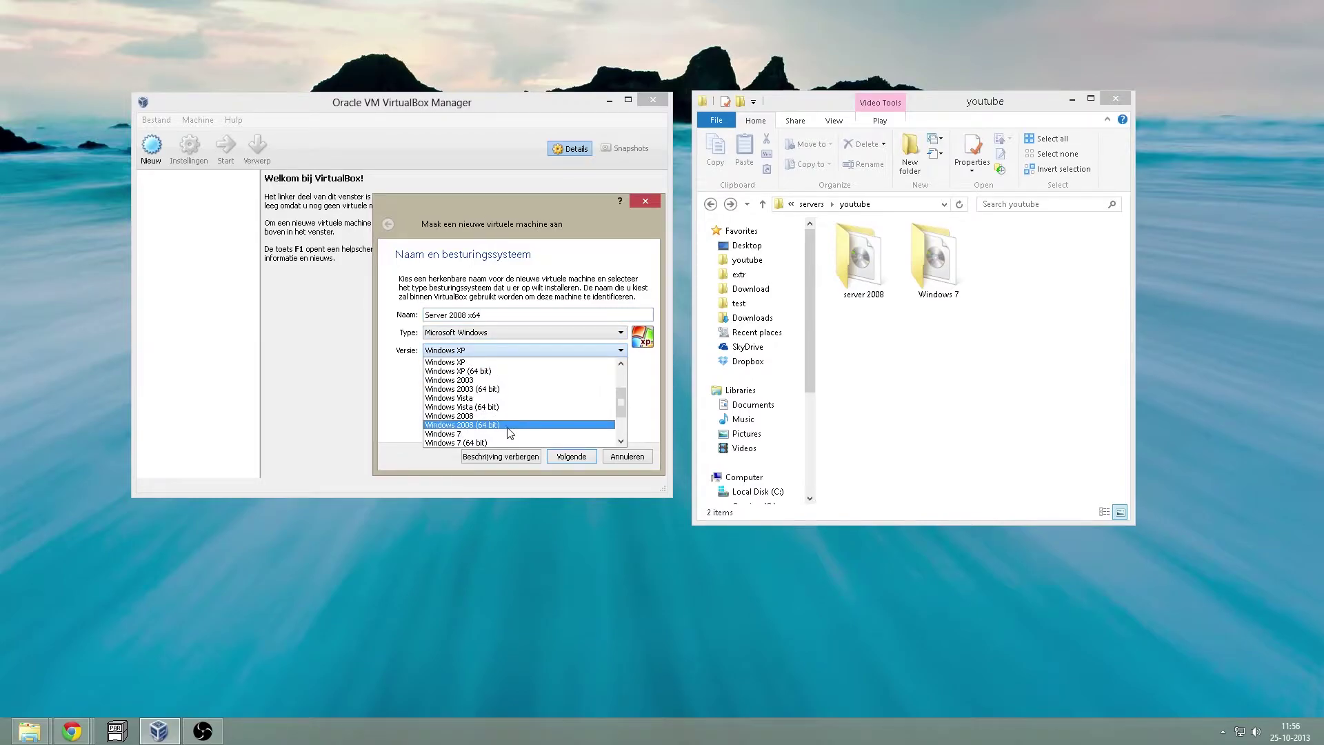
left_click(508, 428)
left_click(586, 459)
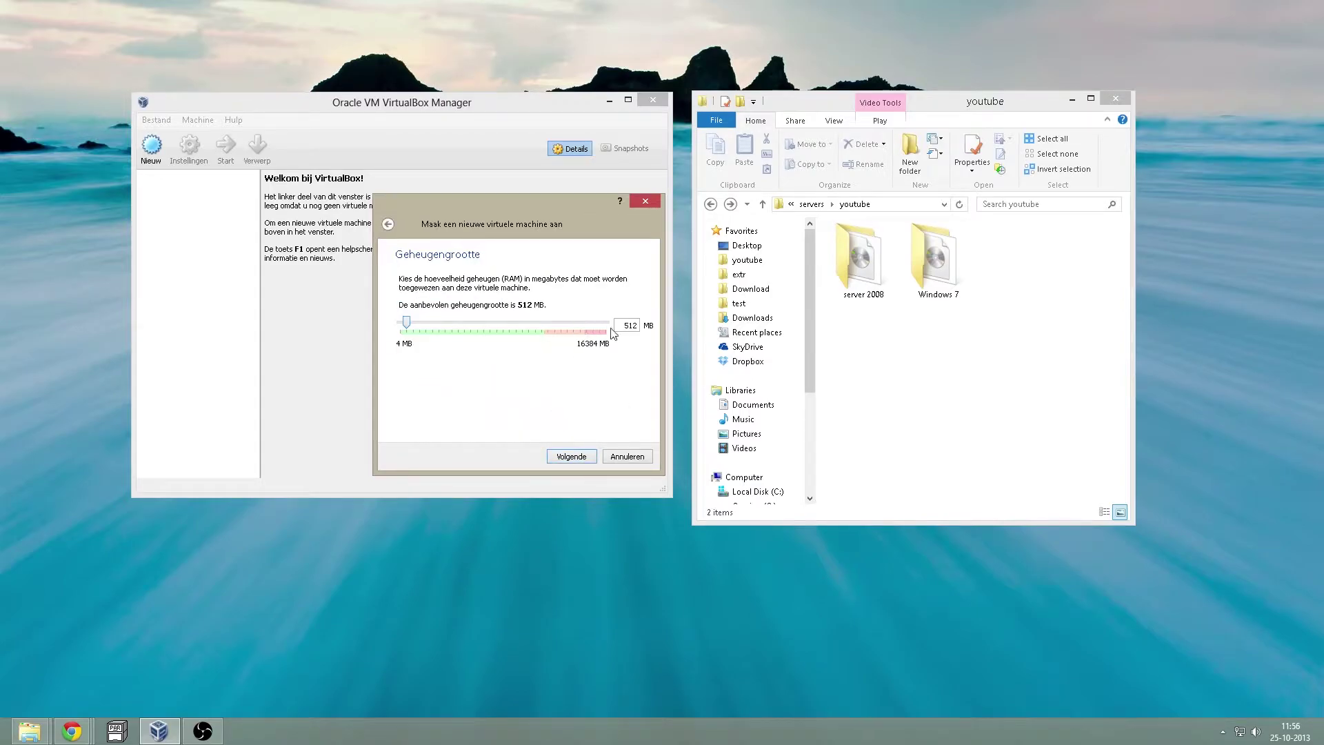
Set the virtual machine's memory size to 2048 MB.
key("Tab")
type("2048")
left_click(580, 454)
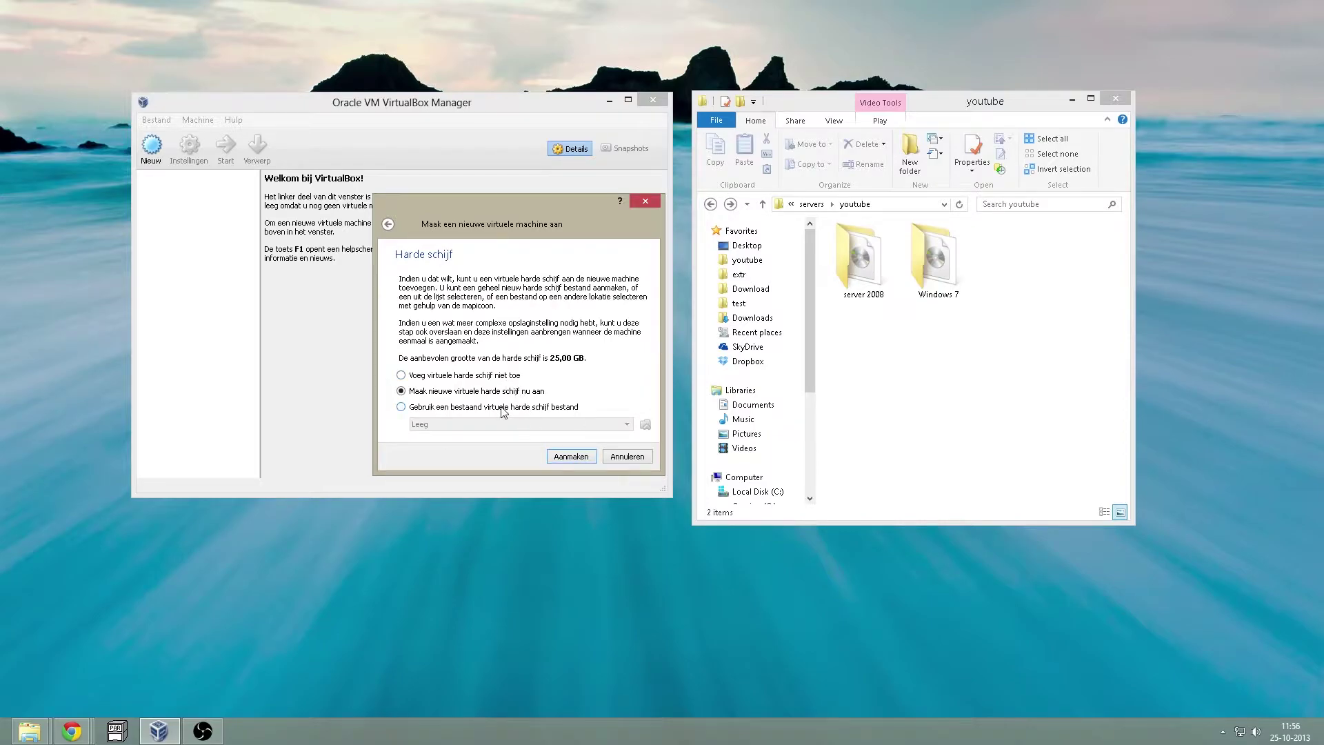
Choose to create a new VDI virtual hard disk with dynamically allocated storage.
left_click(565, 458)
left_click(596, 454)
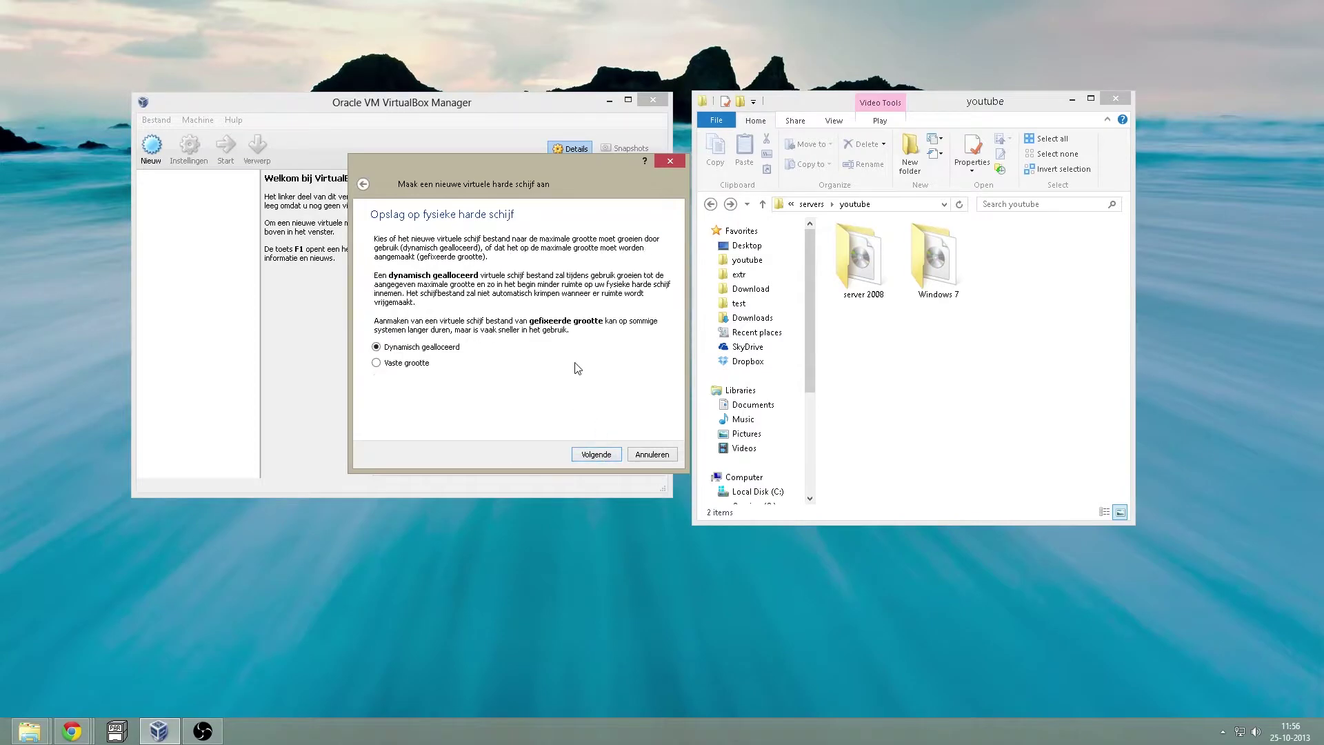
left_click(595, 455)
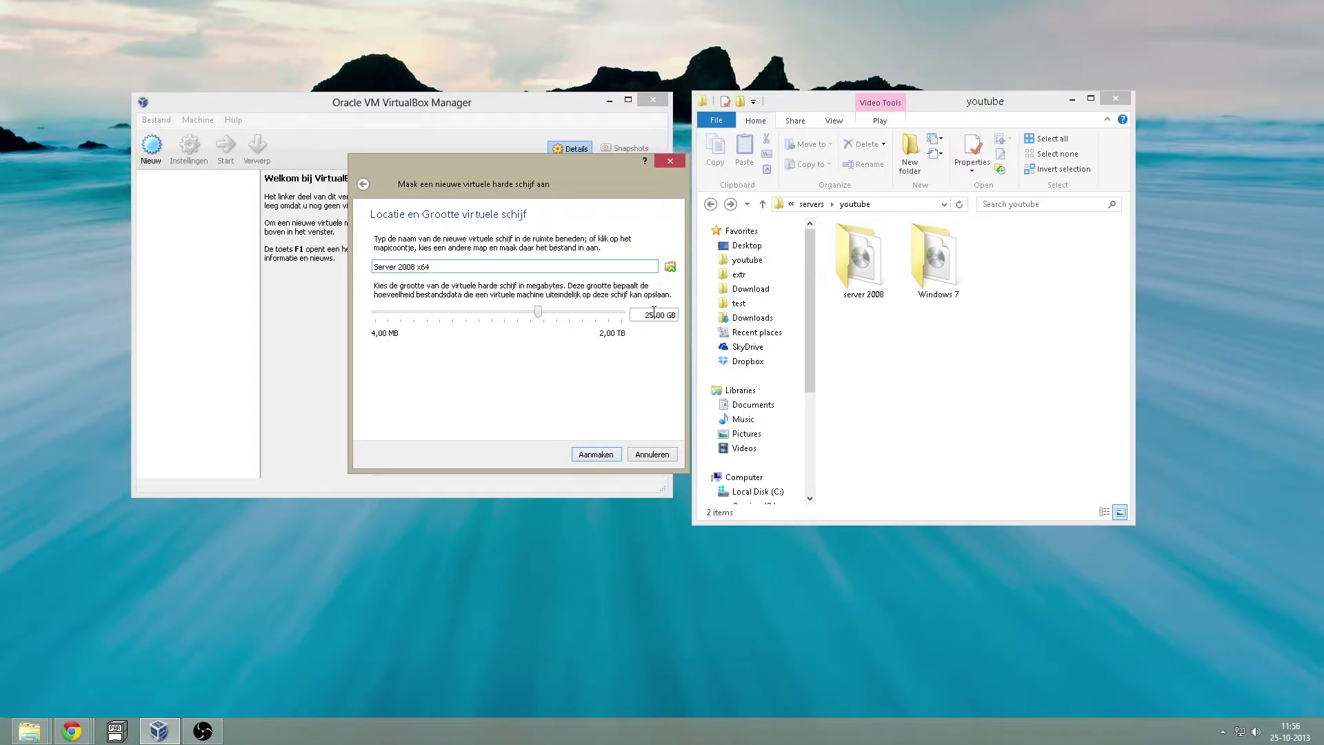
Set the virtual disk size to 100 GB, store Server 2008 x64.vdi in the youtube\server 2008 folder, and create it.
left_click(573, 322)
left_click(667, 268)
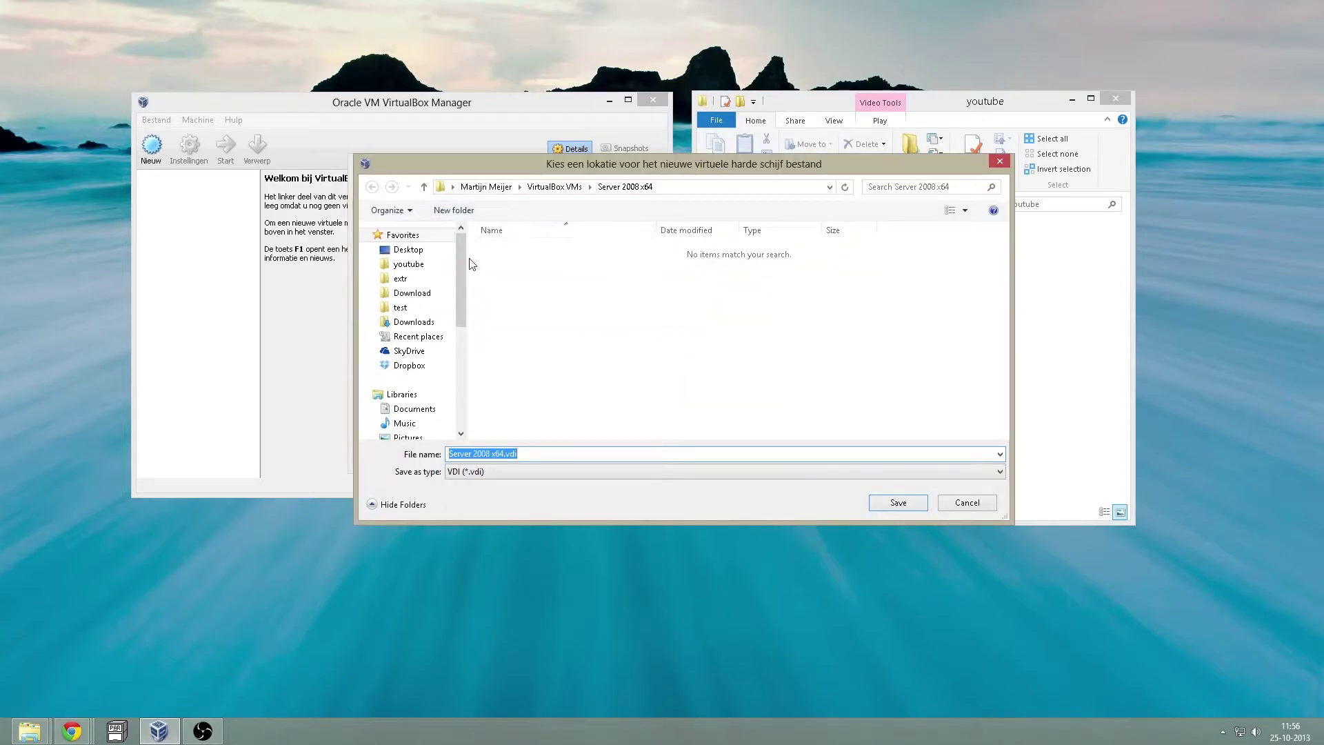
left_click(433, 269)
double_click(538, 274)
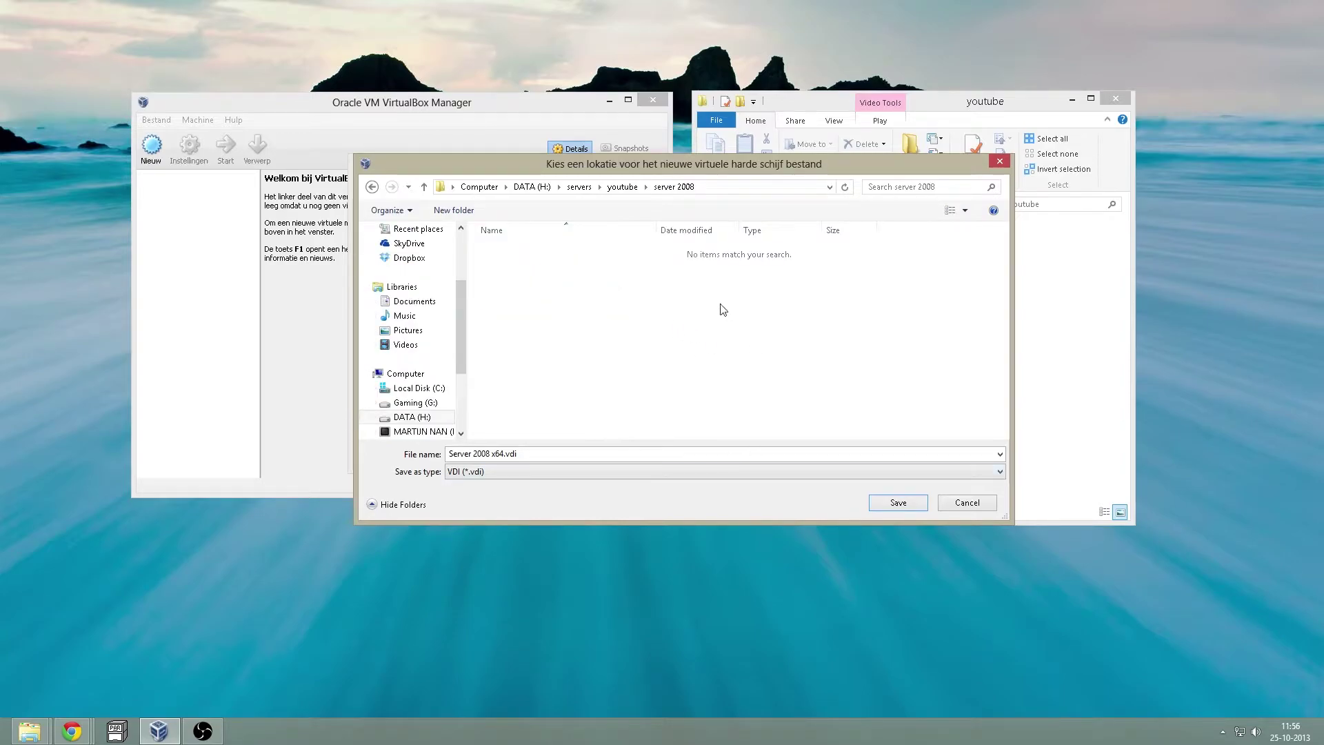
left_click(890, 502)
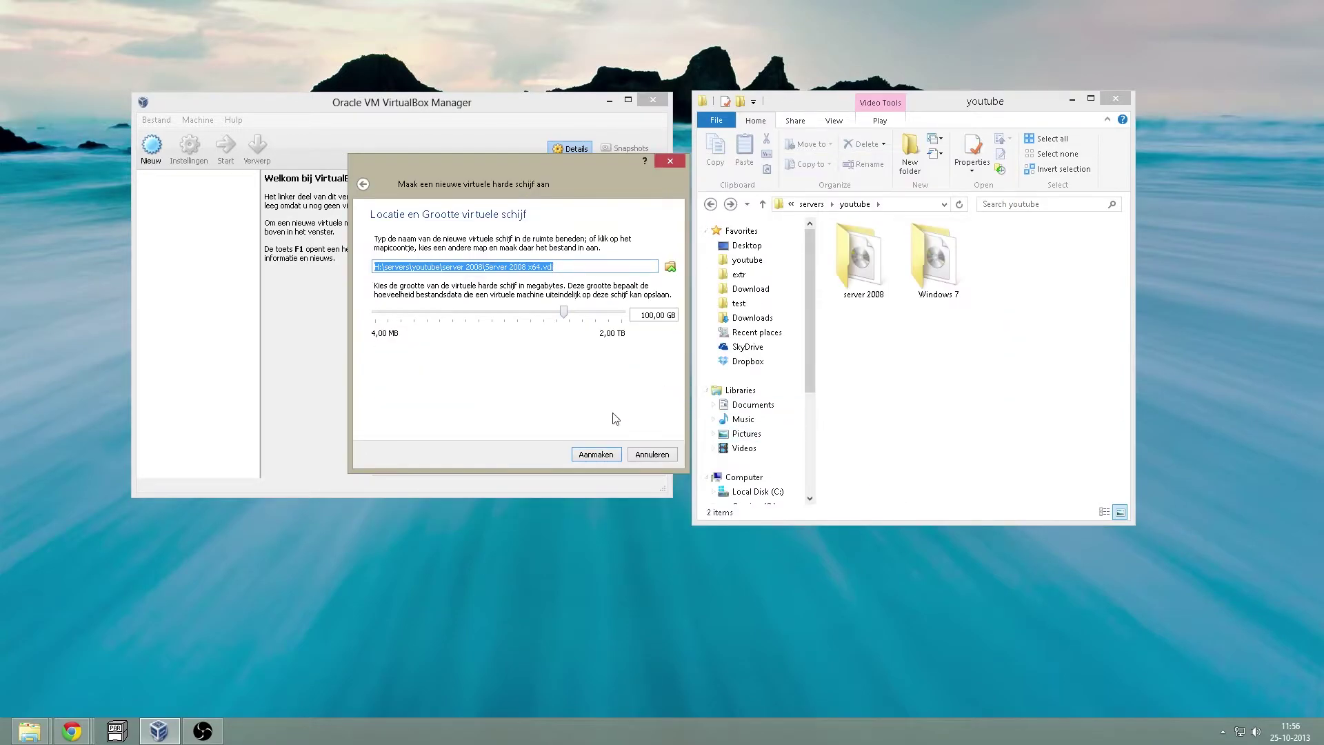
left_click(609, 455)
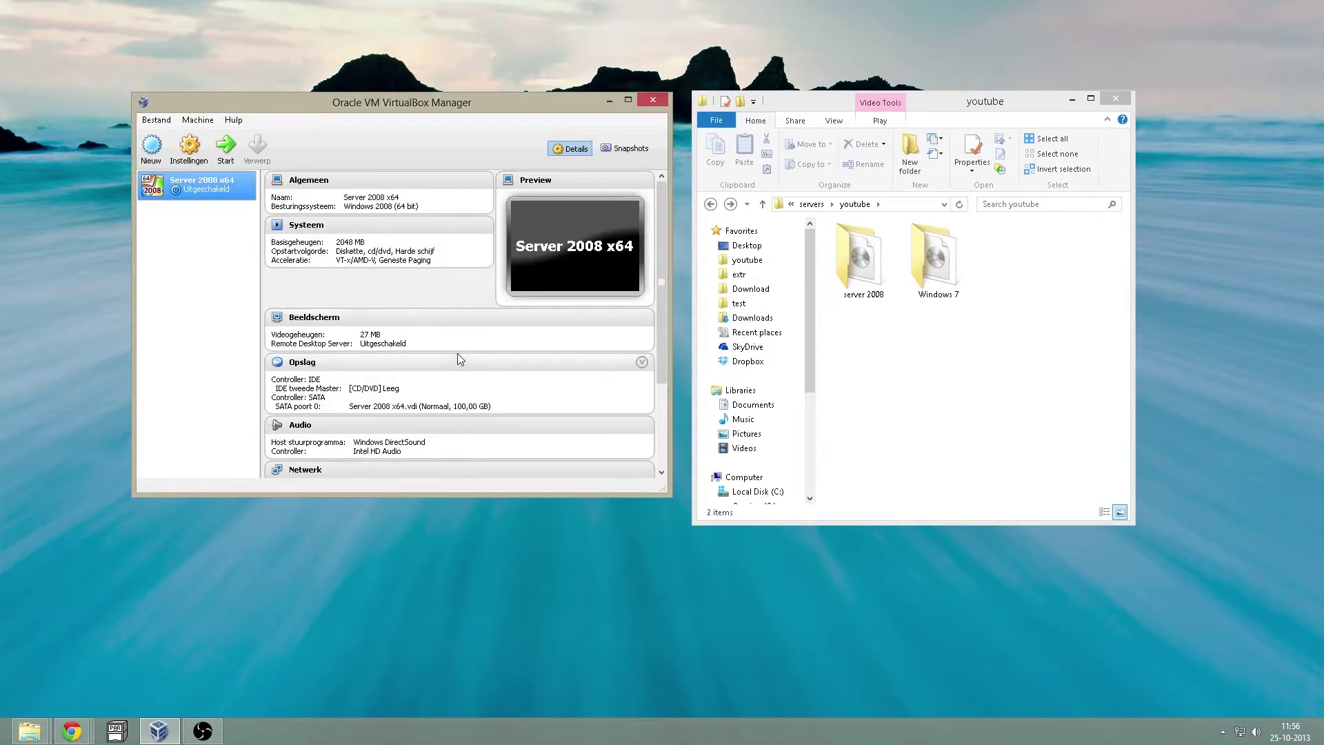
Start the Server 2008 x64 machine and check the server 2008 folder for the Windows Server 2008 installation ISO.
left_click(225, 148)
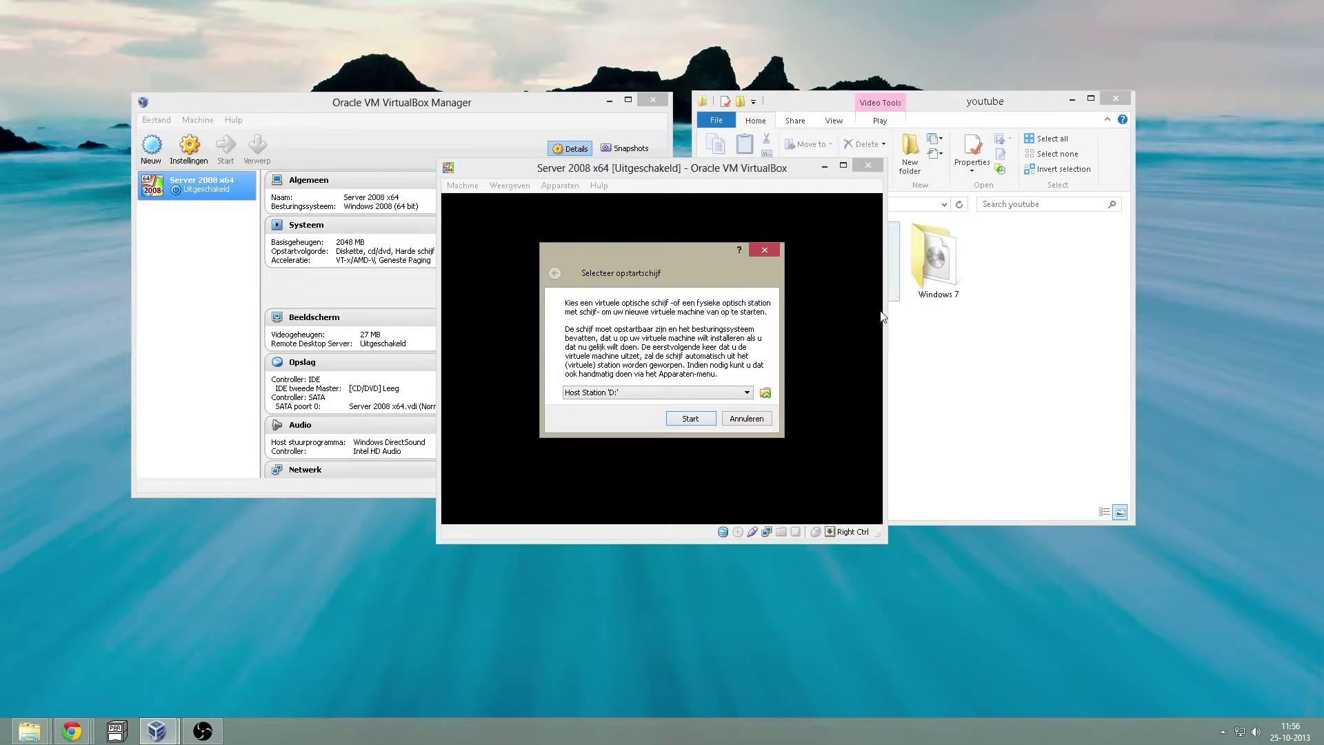
left_click(932, 364)
double_click(862, 272)
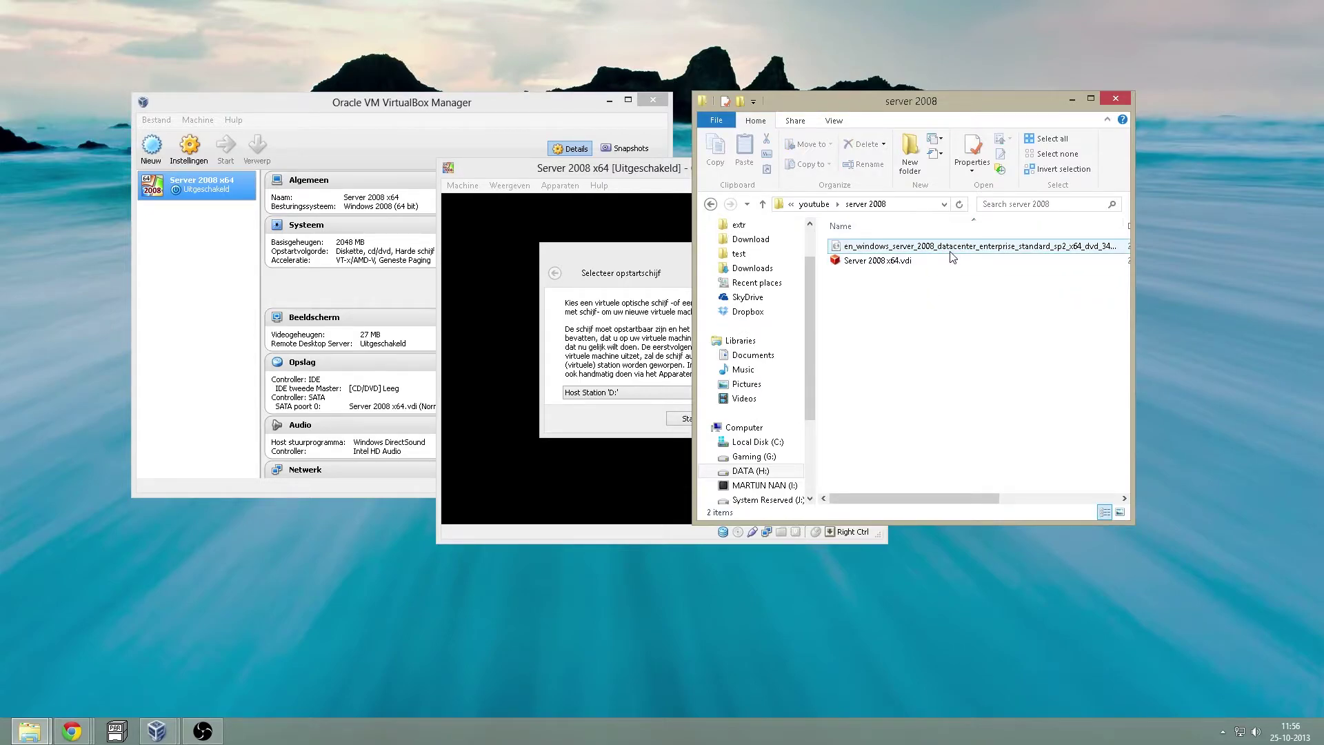
left_click_drag(1134, 260, 1298, 260)
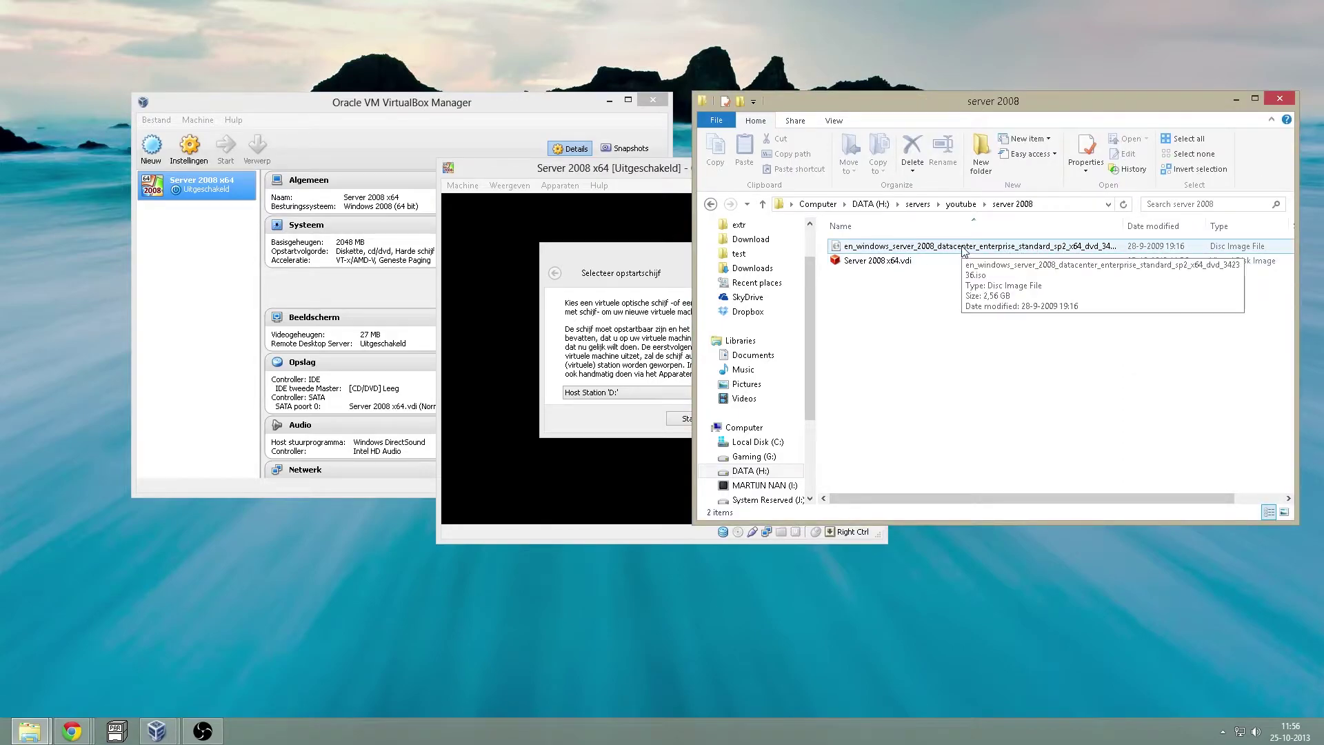
left_click(618, 312)
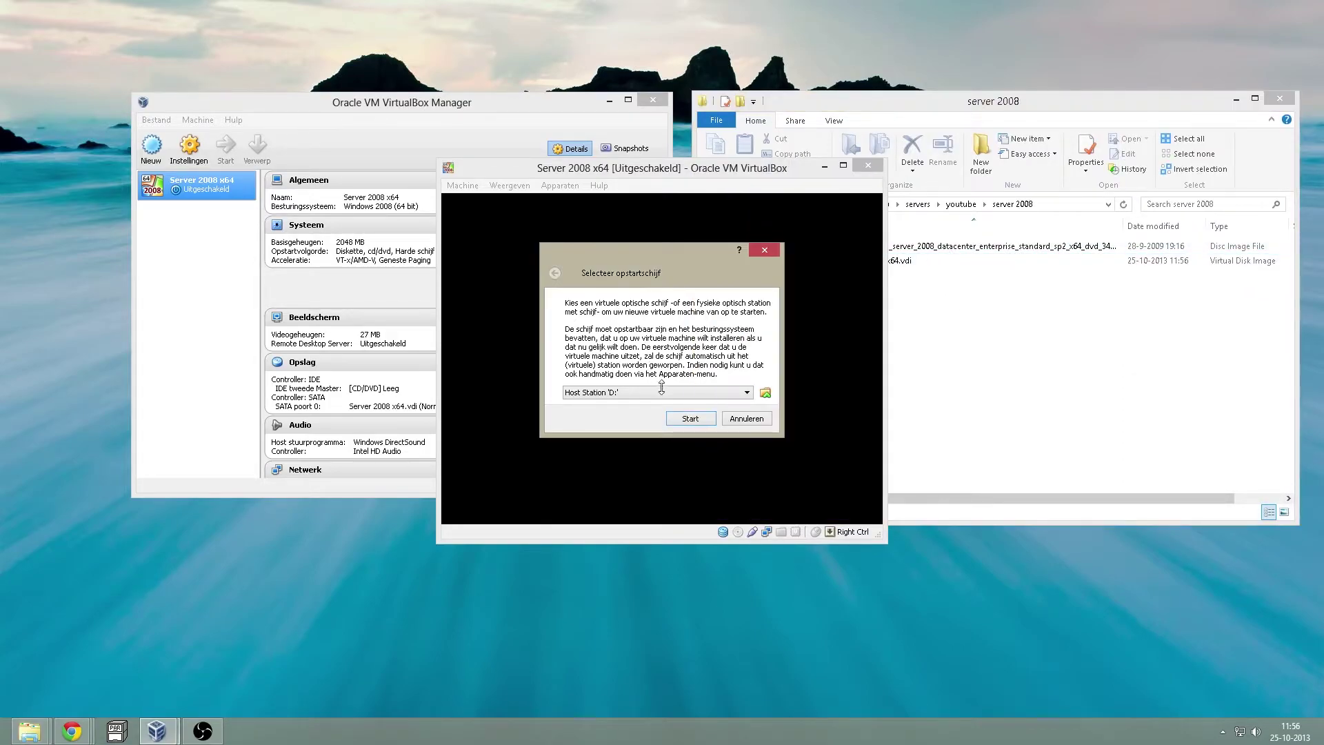
Select the en_windows_server_2008_datacenter_enterprise_standard_sp2_x64_dvd ISO as the startup disk and boot the virtual machine from it.
left_click(765, 393)
left_click(714, 341)
double_click(714, 342)
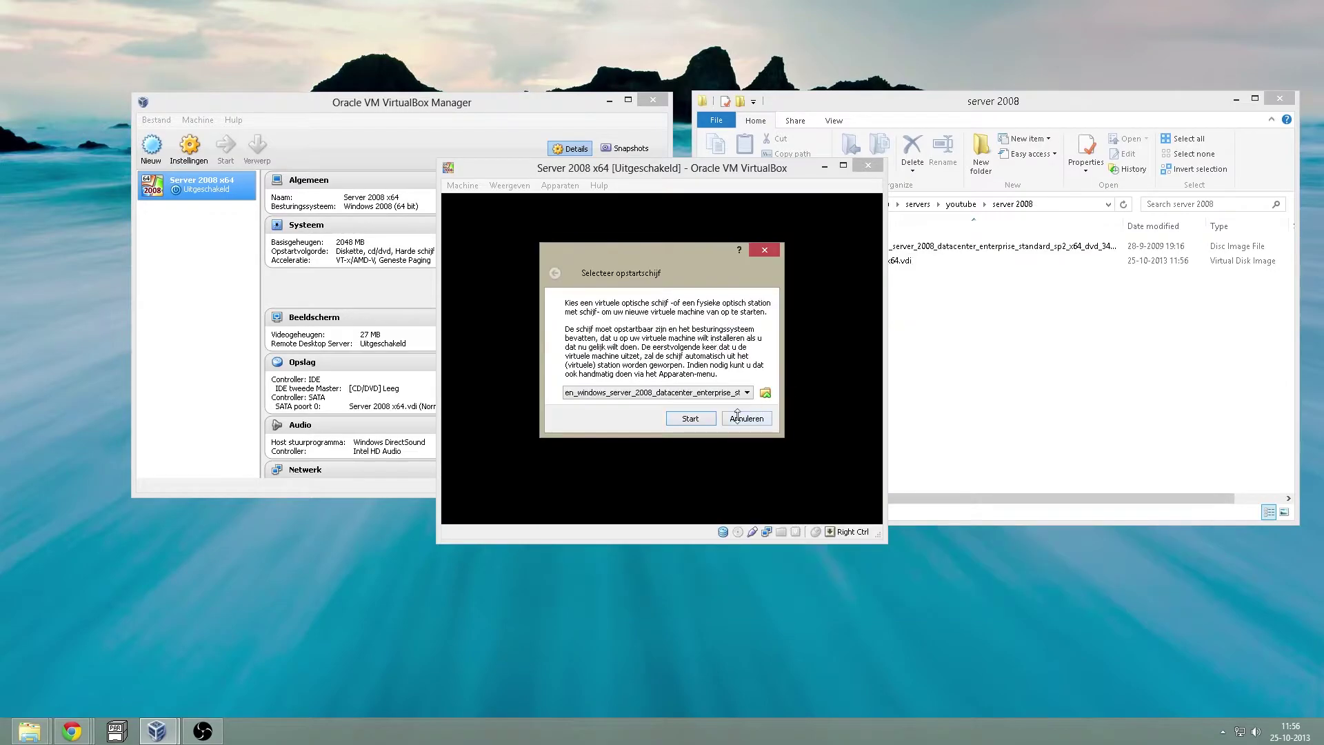
left_click(692, 419)
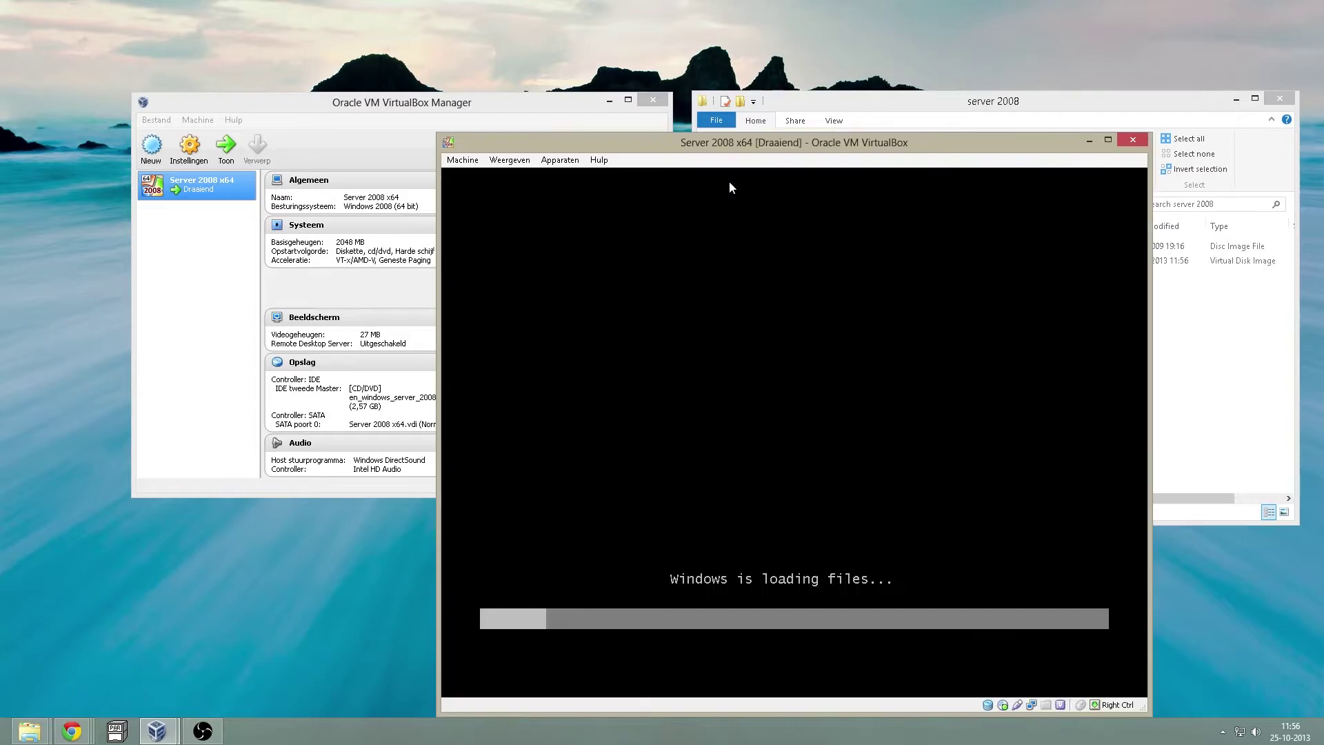
Maximize the virtual machine window and set the time and currency format to Dutch (Netherlands) with the United States-International keyboard.
left_click_drag(718, 143, 420, 72)
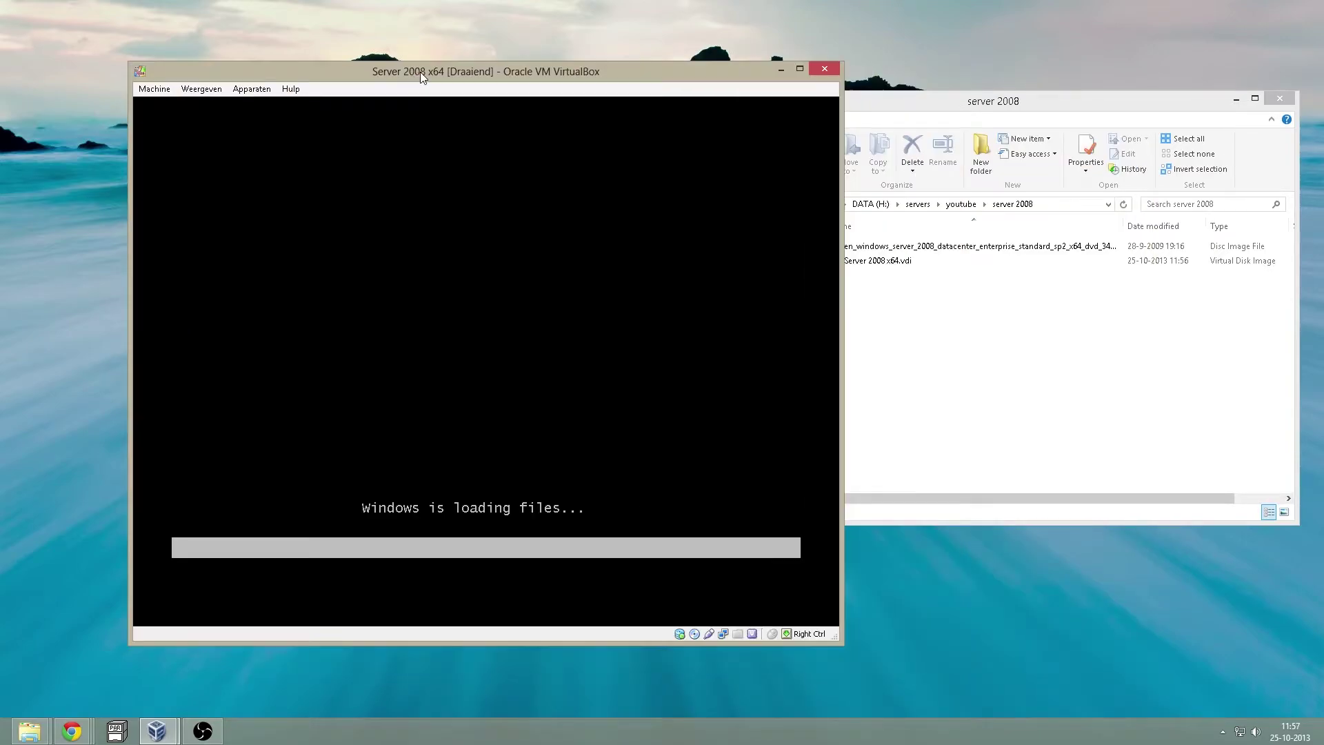
left_click(798, 70)
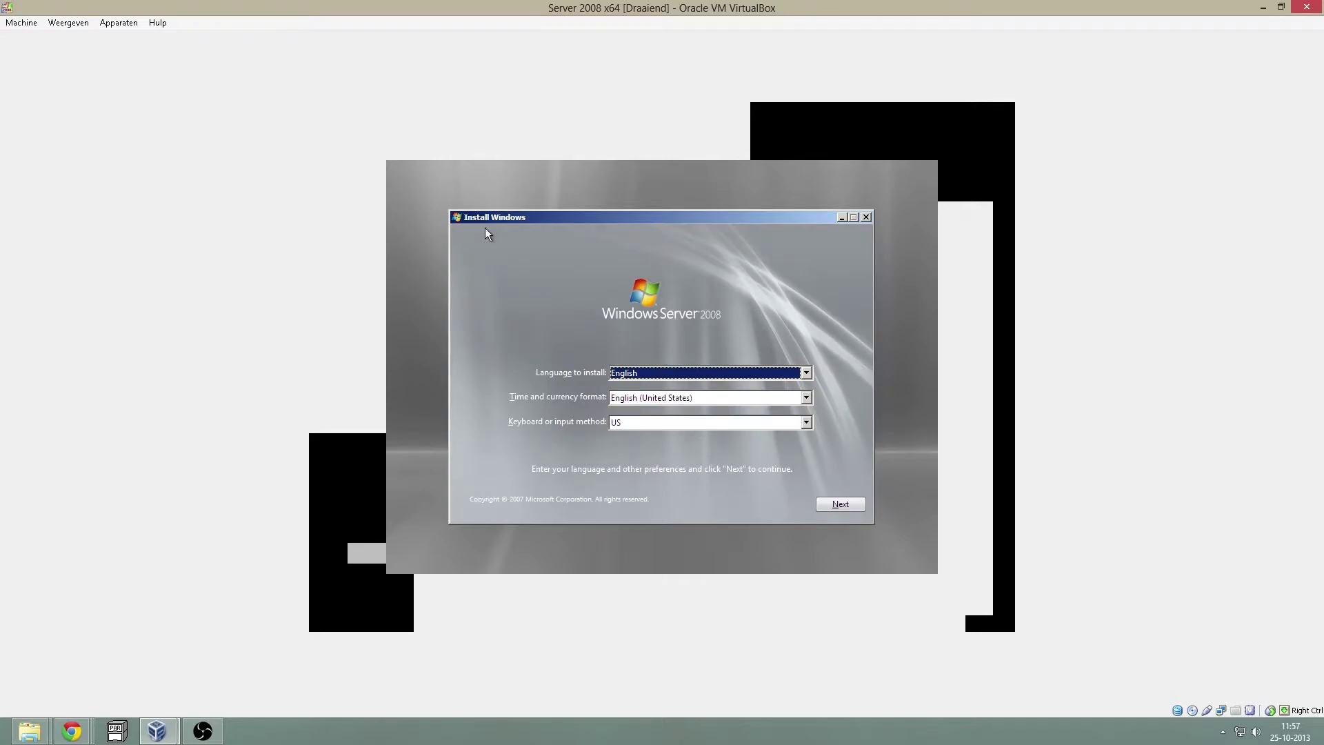
key("Tab")
key("d")
key("d")
key("d")
key("d")
key("d")
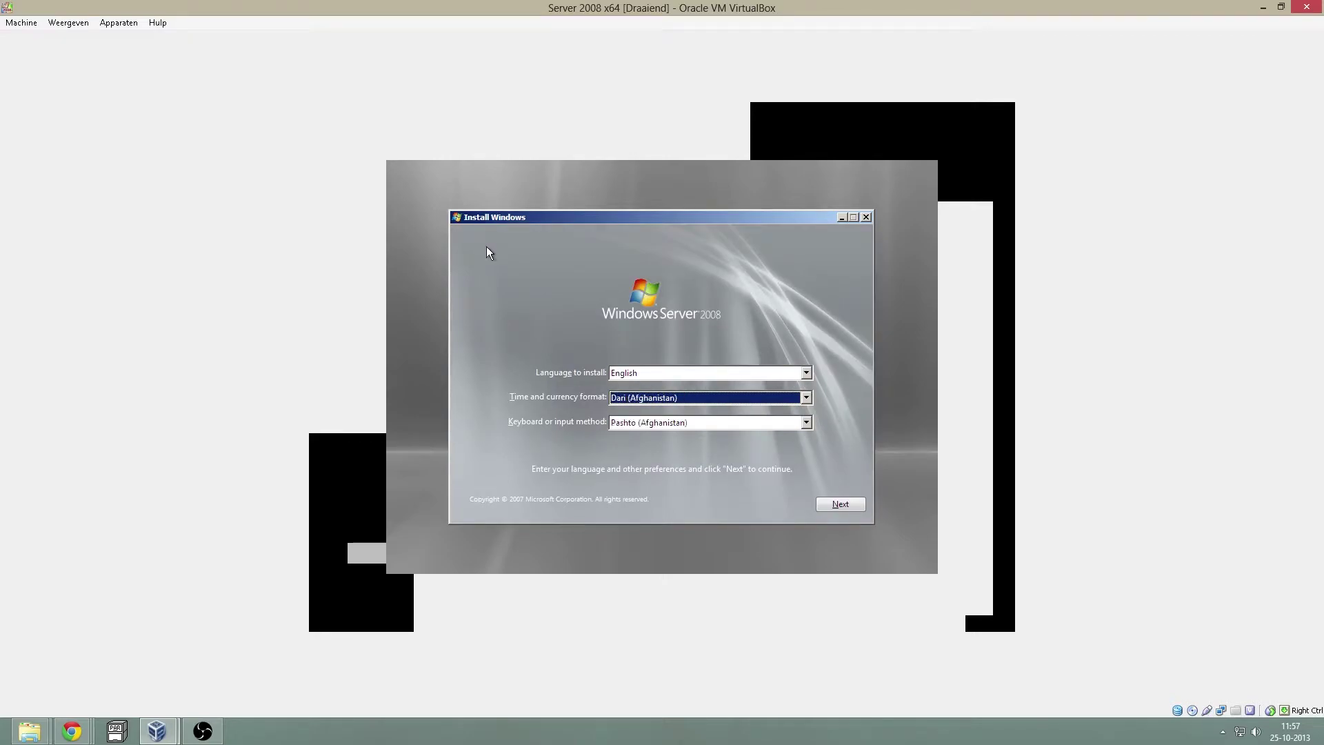
left_click(840, 505)
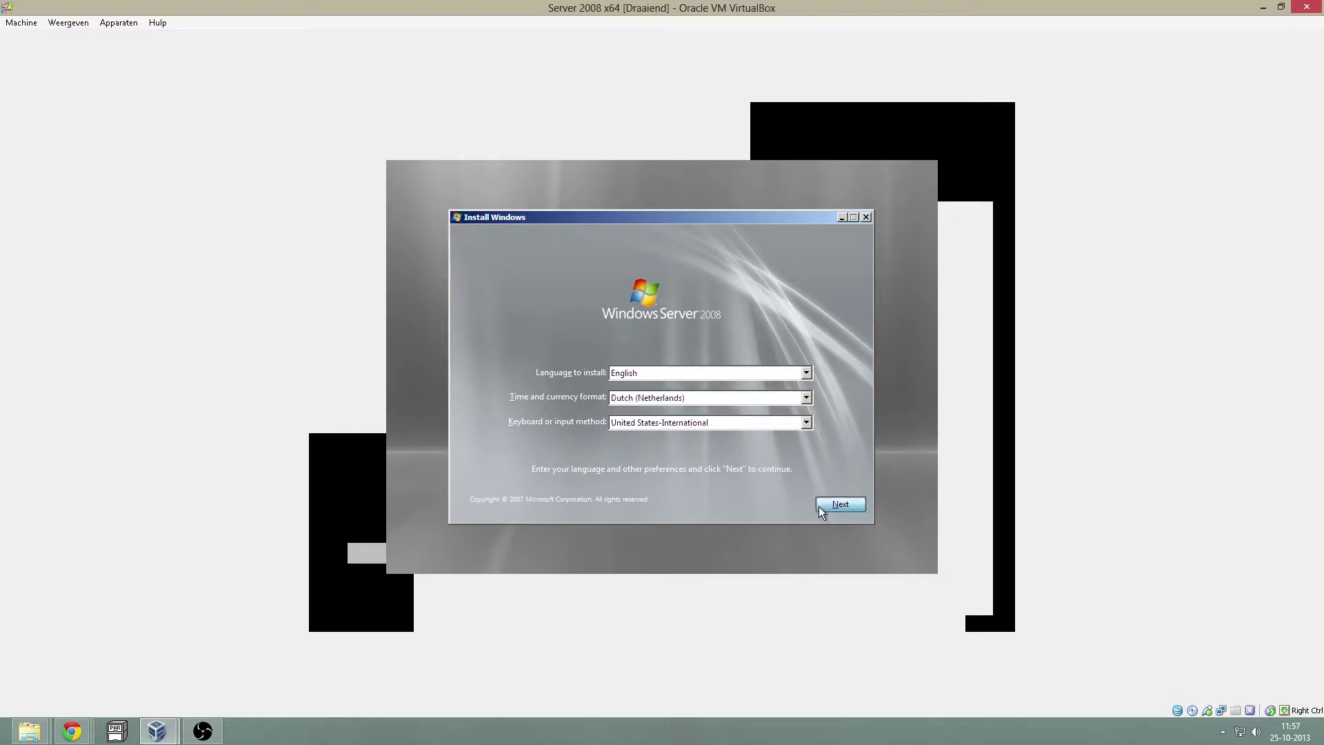
Begin the installation with the Windows Server 2008 Enterprise (Full Installation) edition and accept the licence terms.
left_click(642, 372)
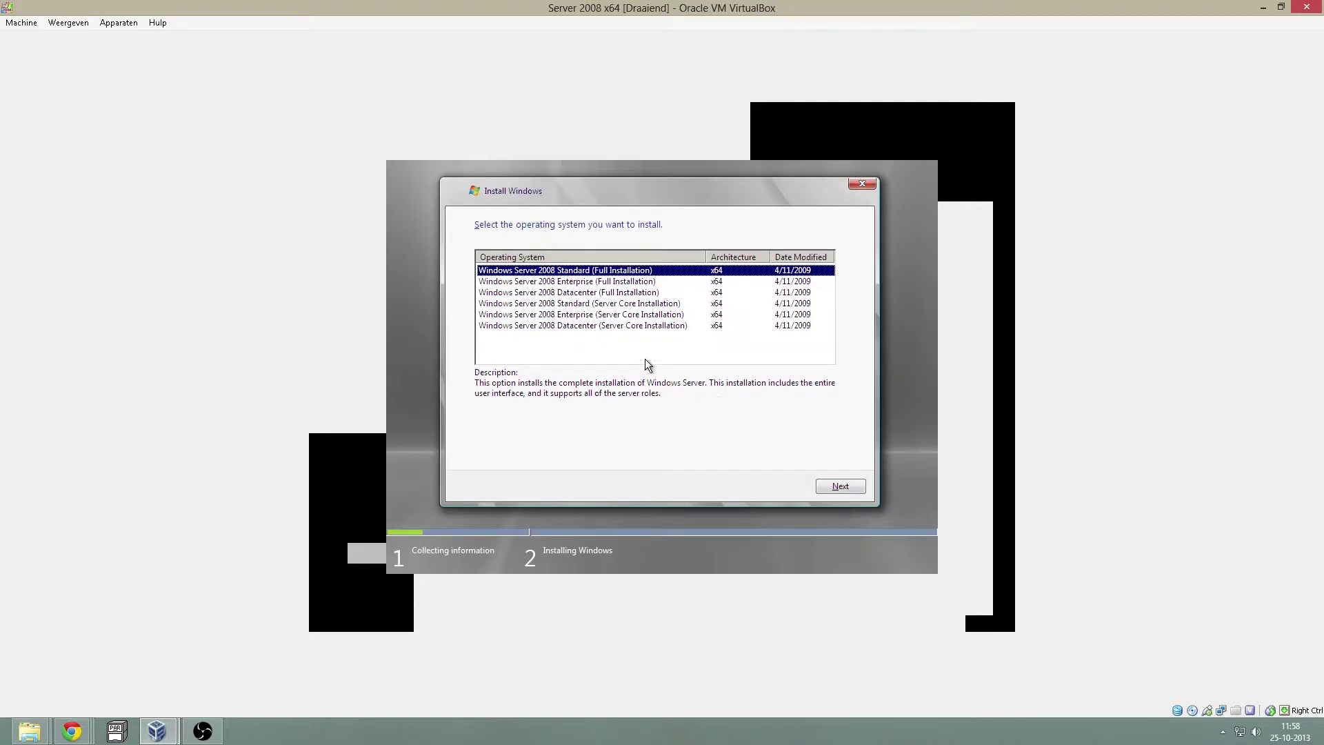
left_click(617, 283)
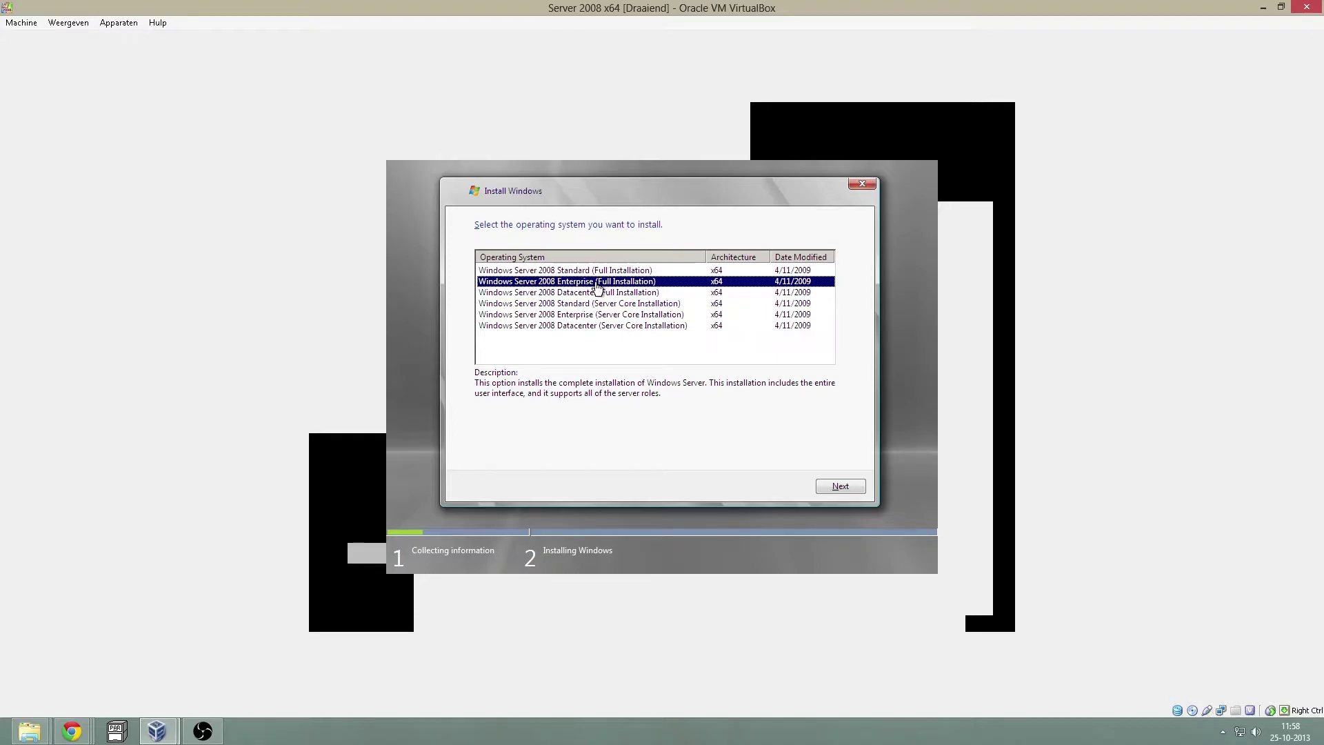
left_click(841, 487)
left_click(517, 458)
left_click(824, 487)
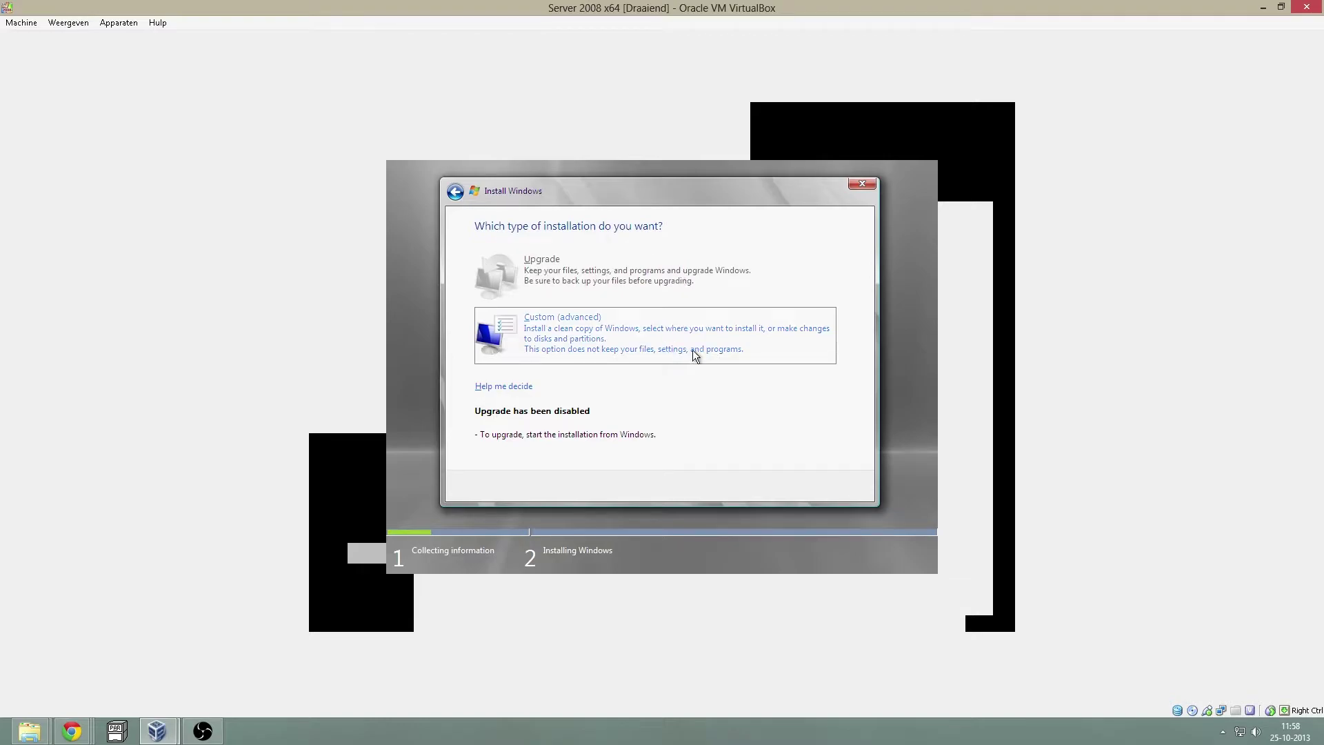
Choose the custom (advanced) installation and create a new partition from all the unallocated space on Disk 0.
left_click(569, 355)
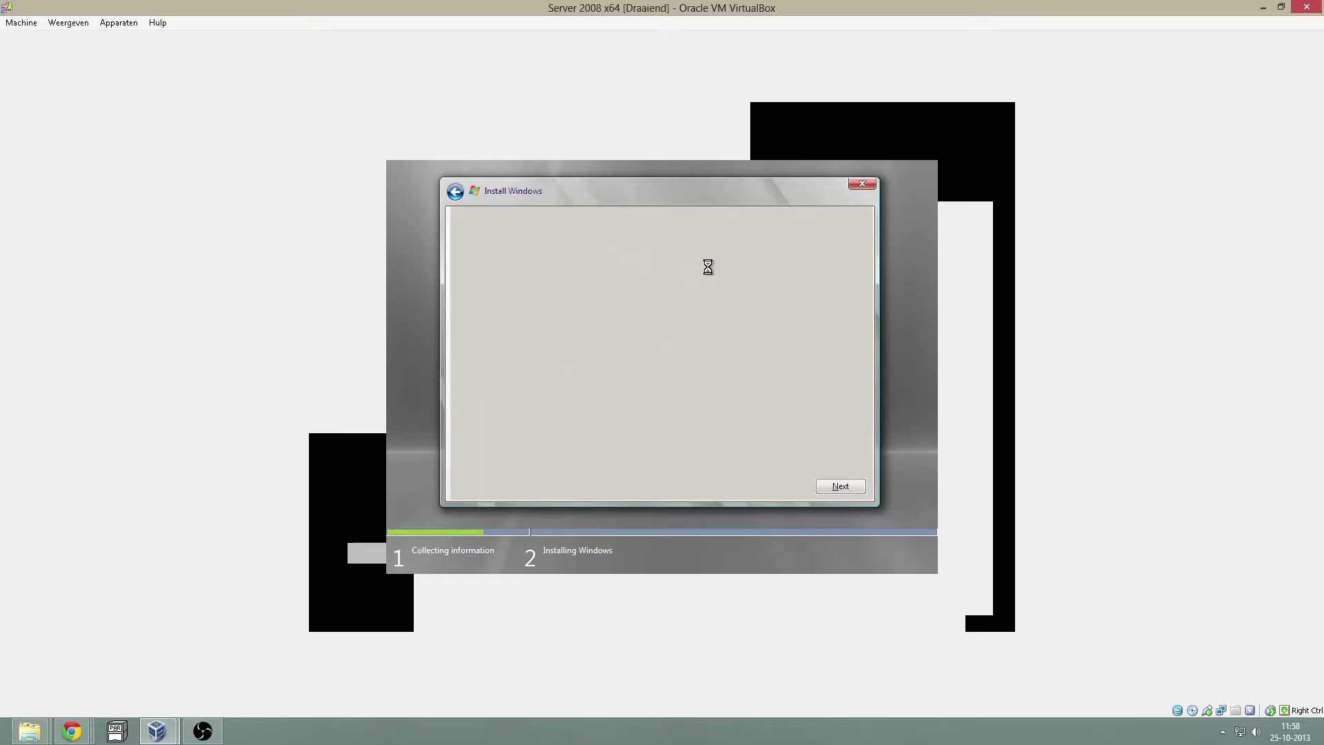
left_click(685, 284)
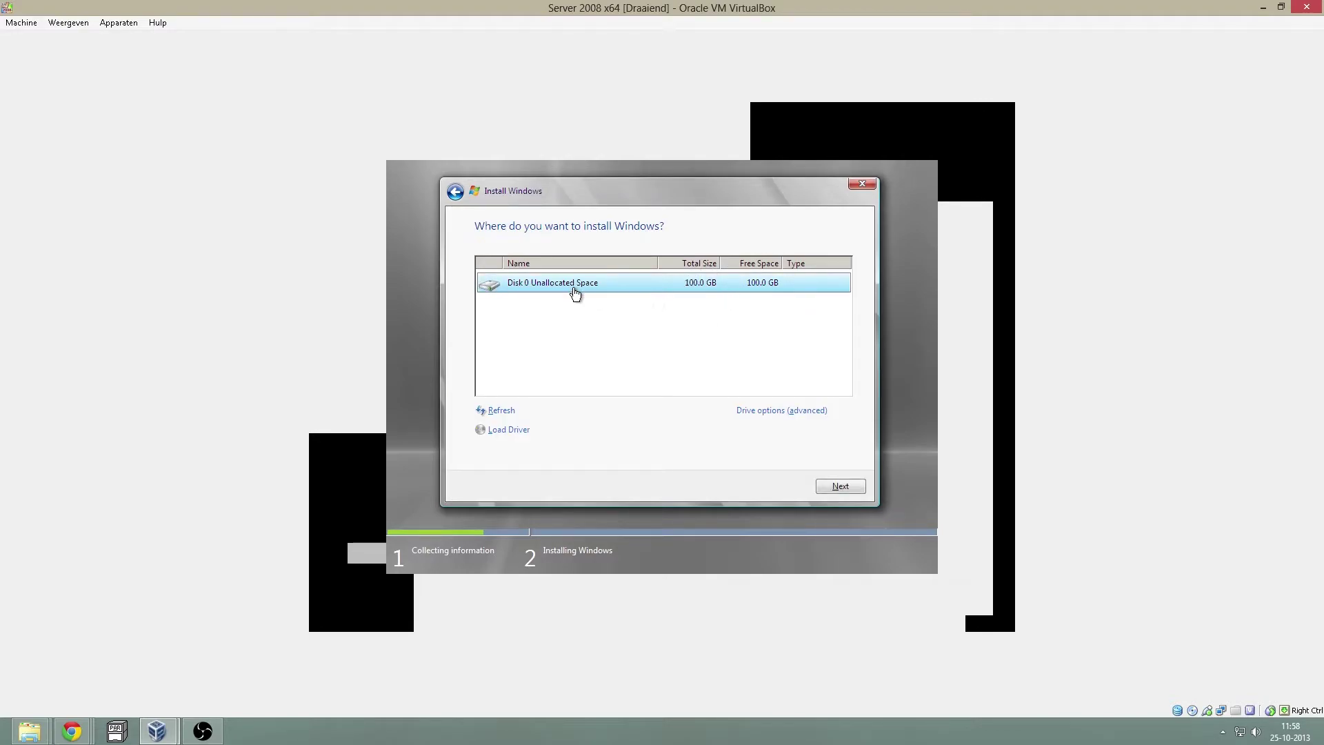
left_click(793, 411)
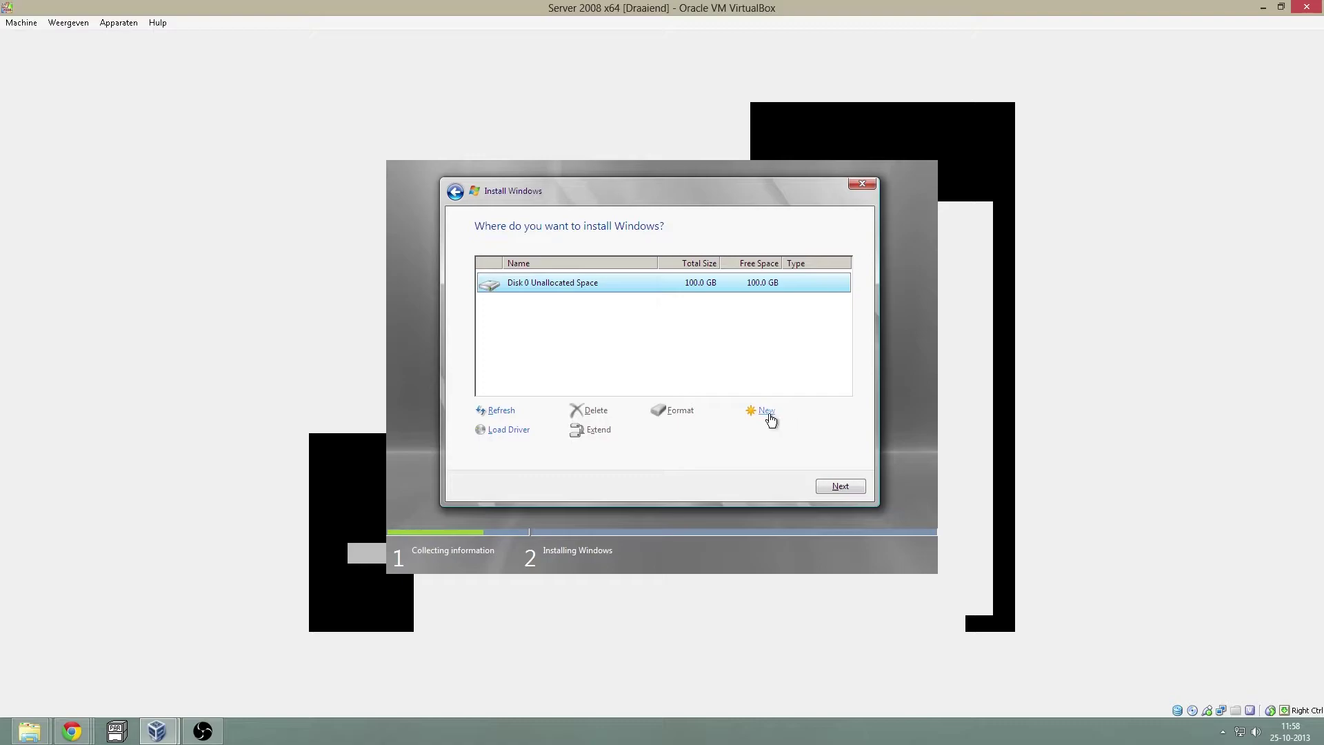
left_click(768, 416)
left_click(802, 431)
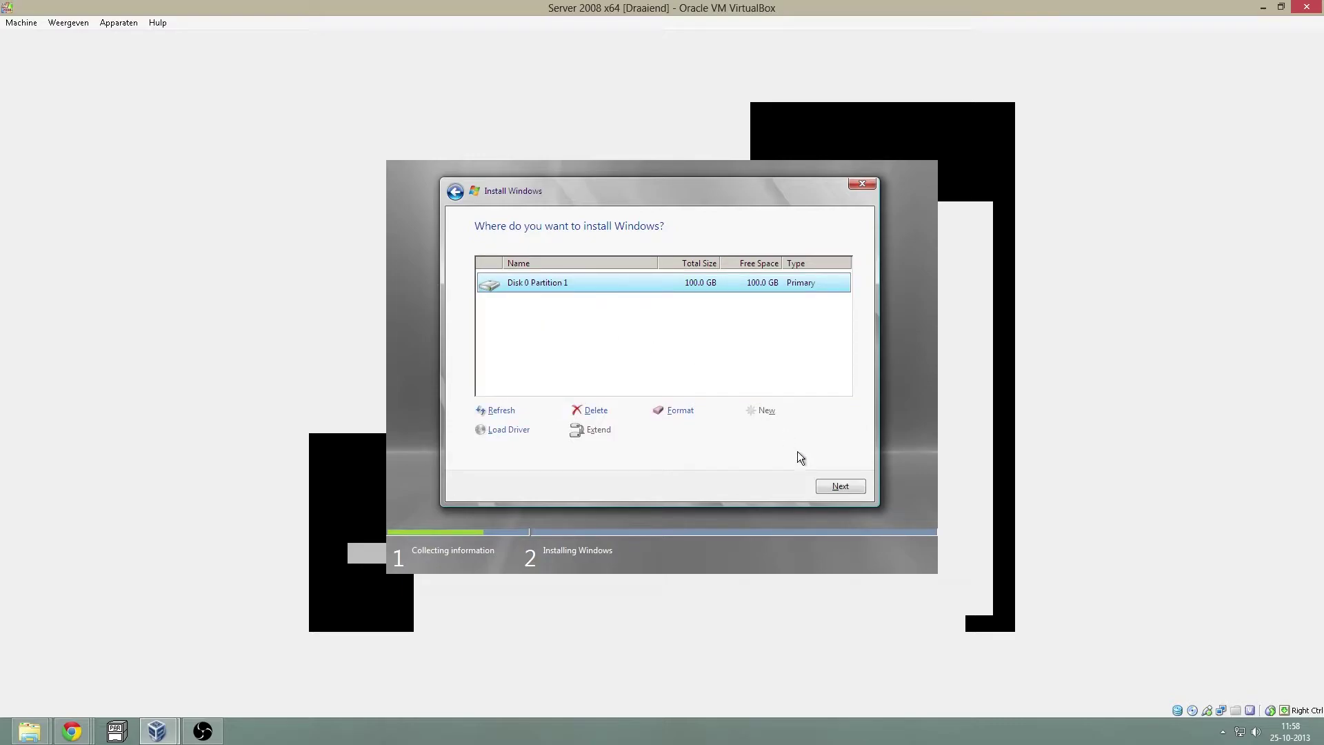
Install Windows on Disk 0 Partition 1 and restart the virtual machine to continue setup.
left_click(822, 484)
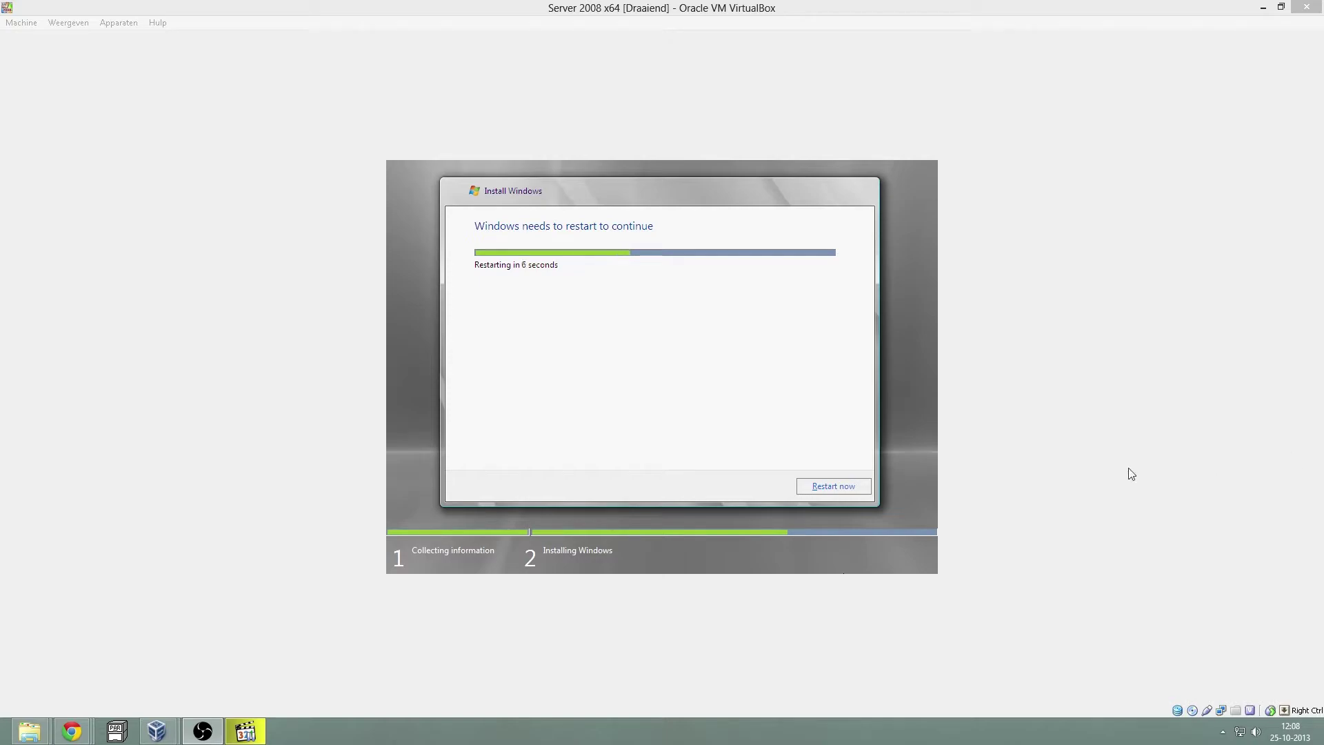
left_click(835, 486)
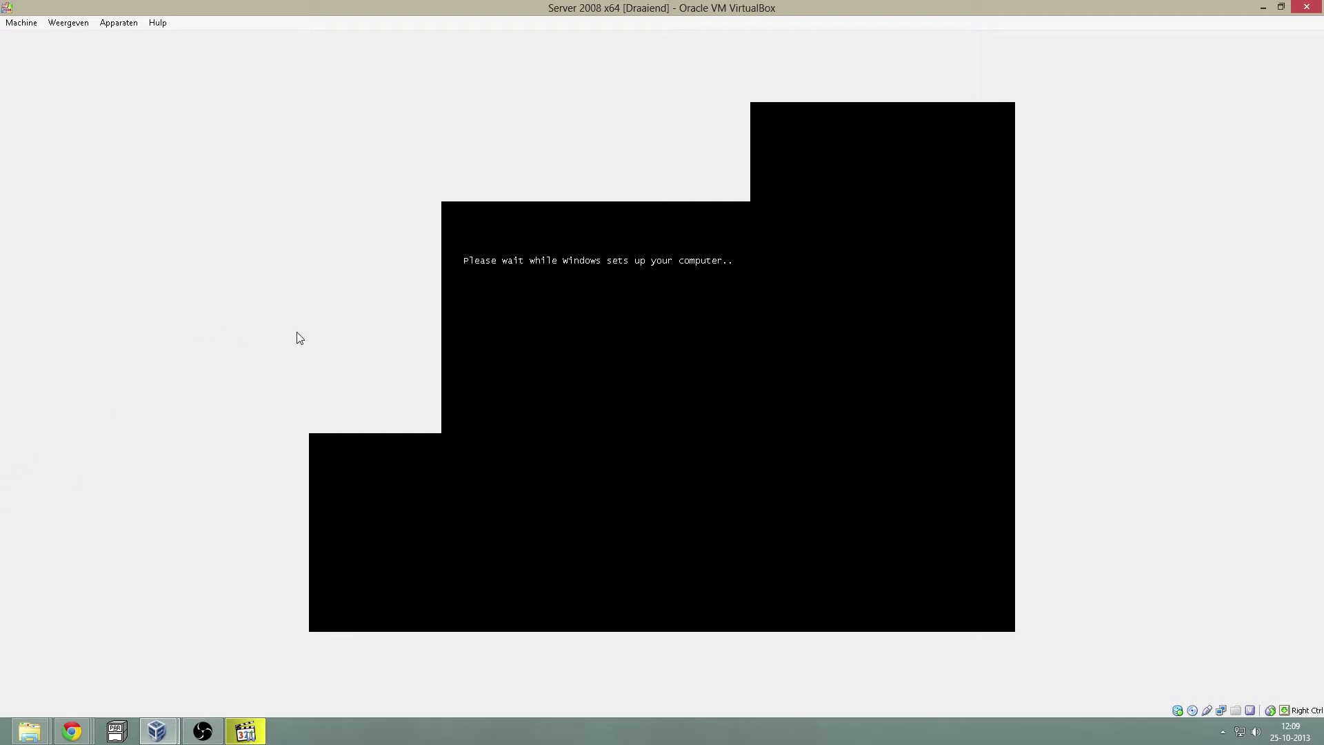
left_click_drag(536, 7, 619, 36)
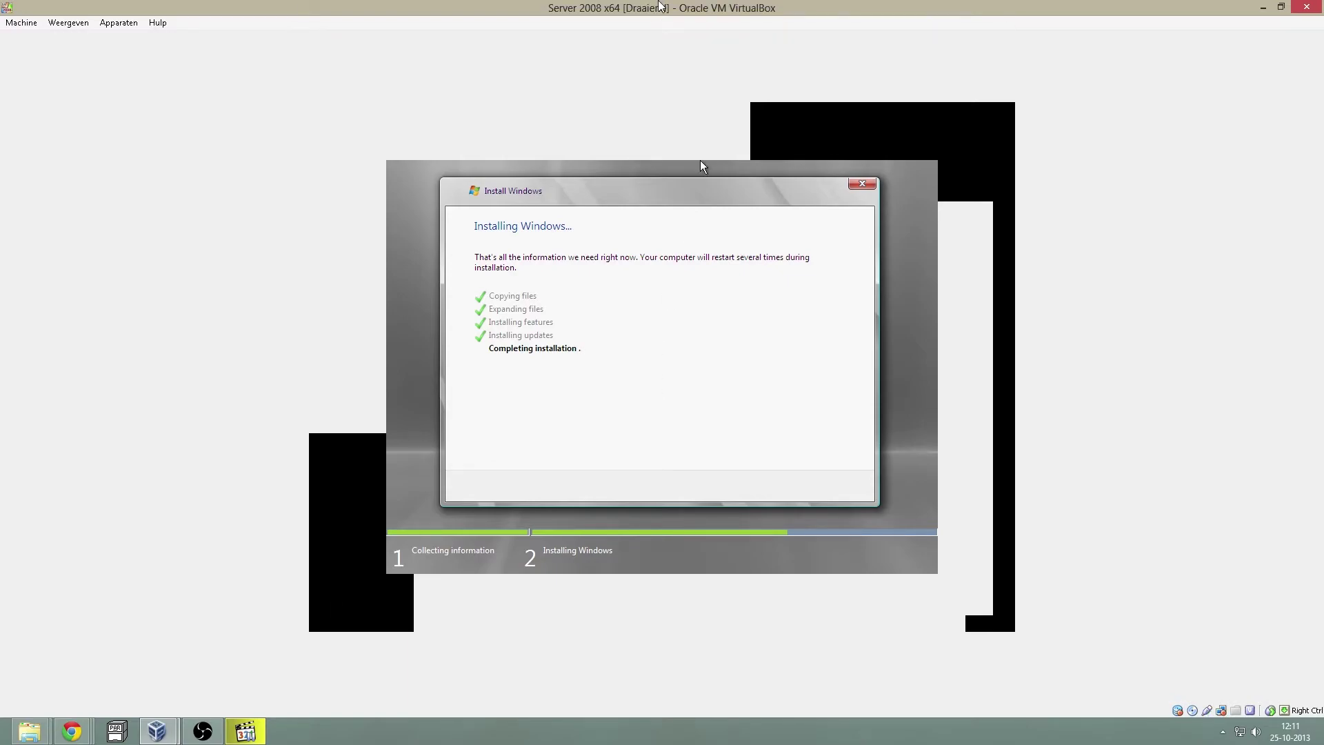
double_click(660, 10)
double_click(655, 42)
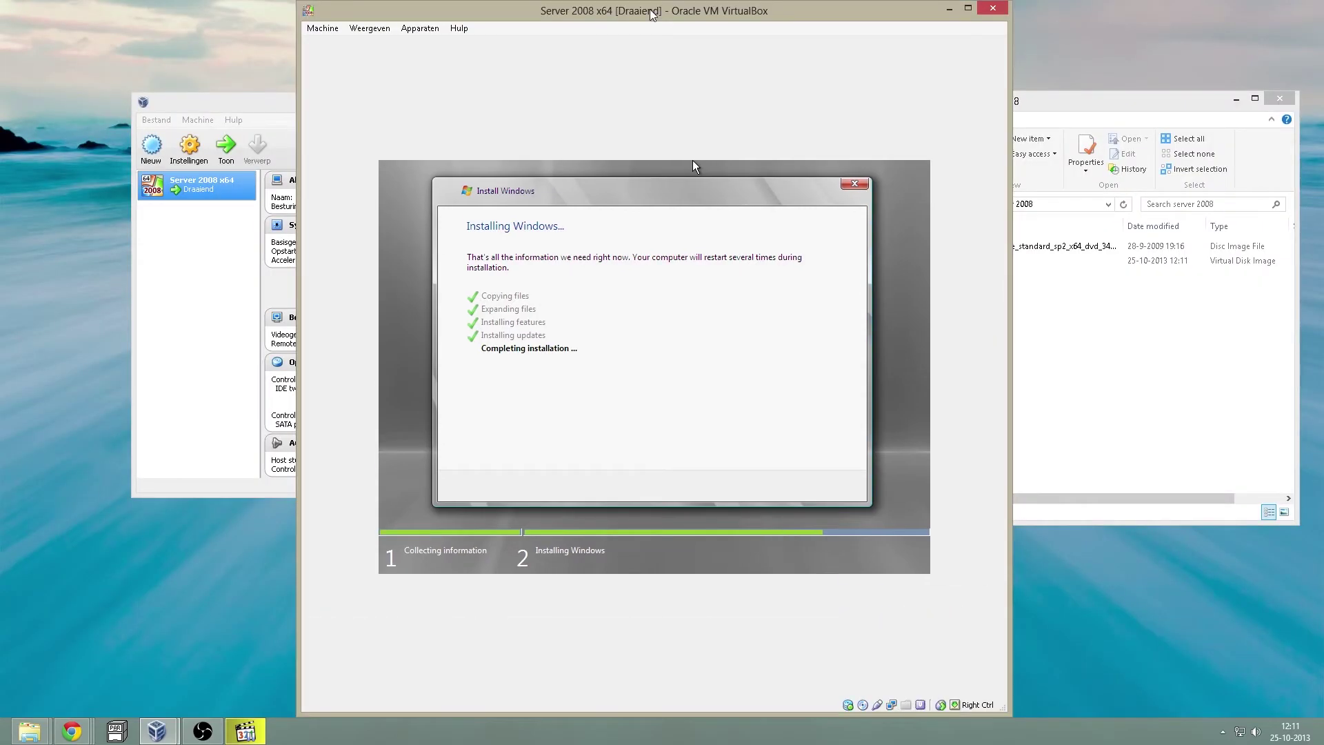
double_click(654, 11)
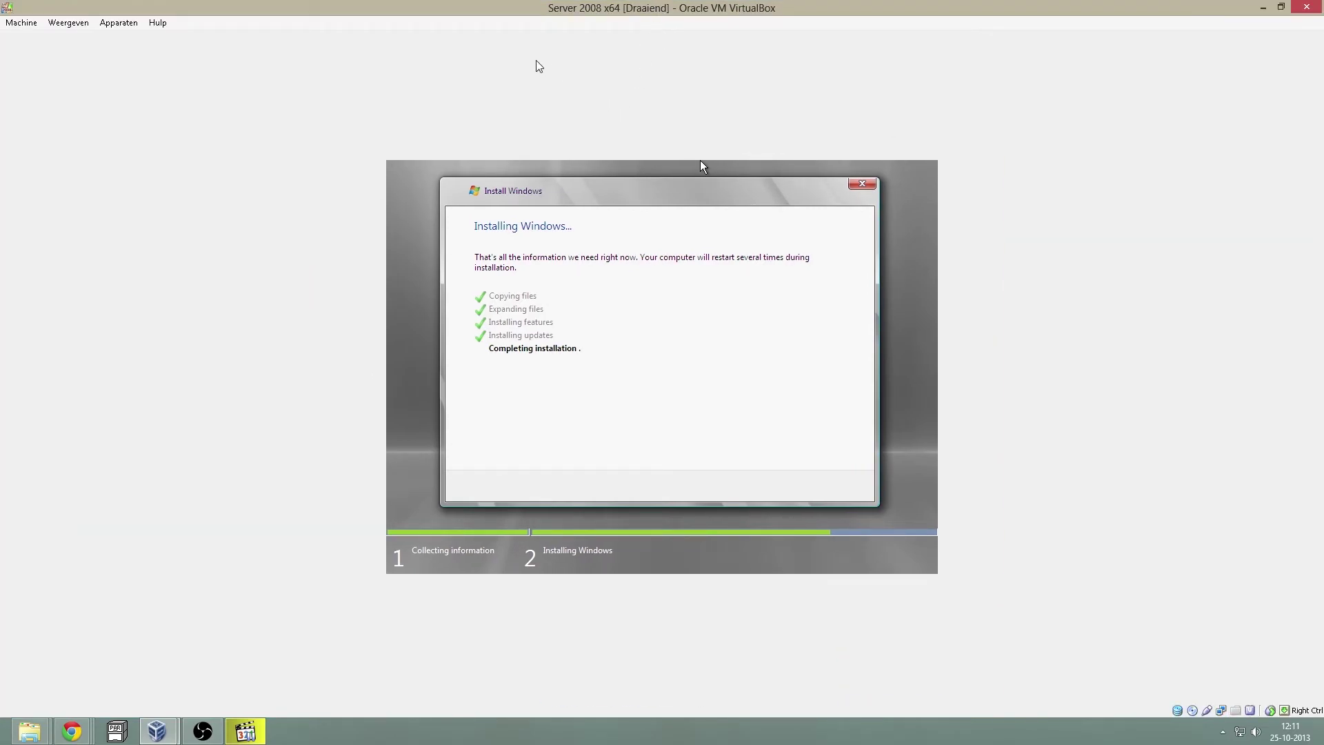